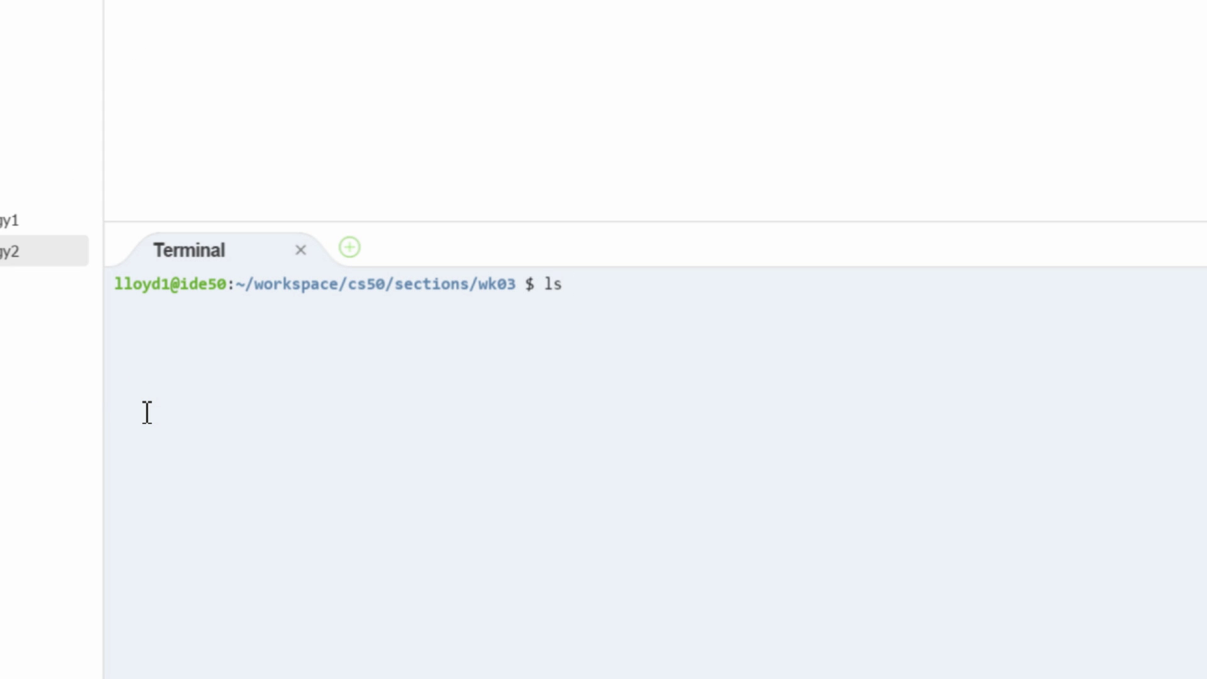
# - List the wk03 folder contents, then run buggy1 with no arguments, which segfaults
pyautogui.press('Return')
pyautogui.write('./')
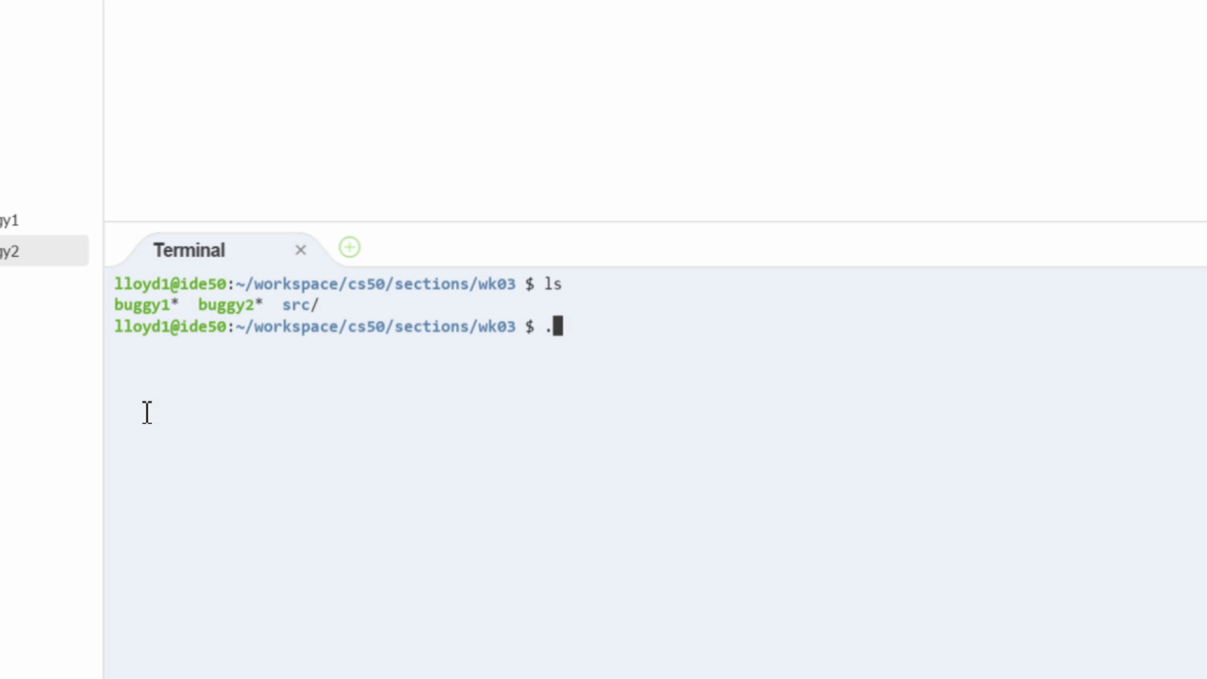
pyautogui.write('buggy1')
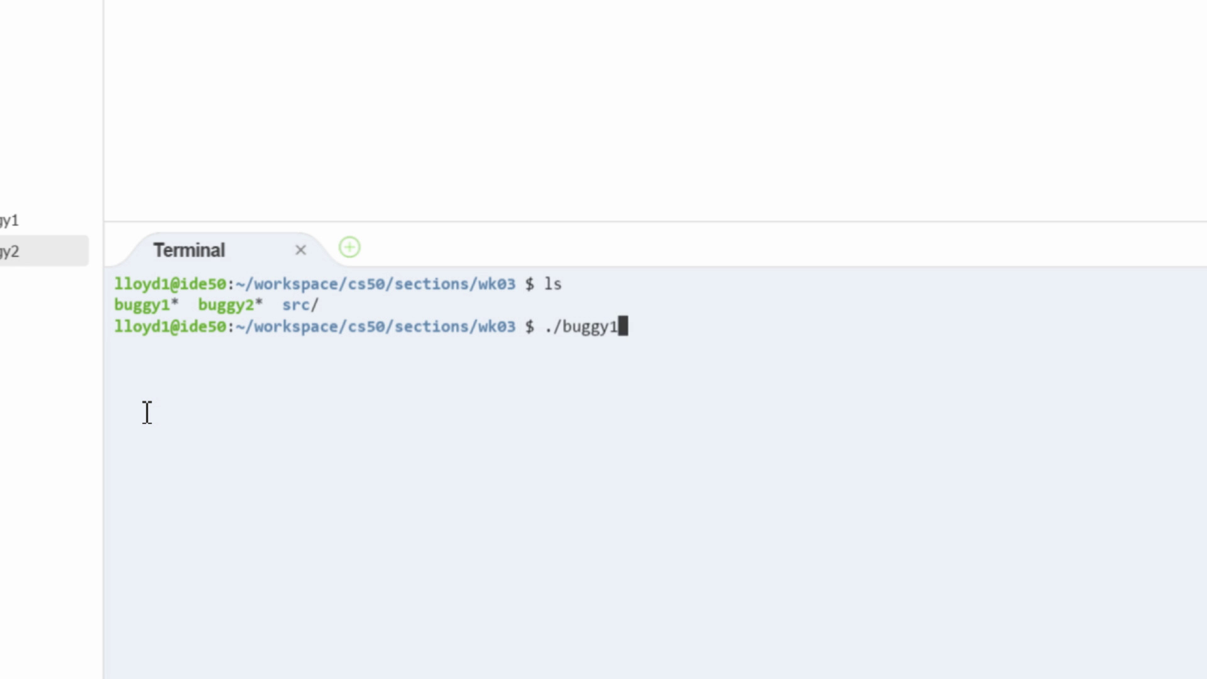
pyautogui.press('Return')
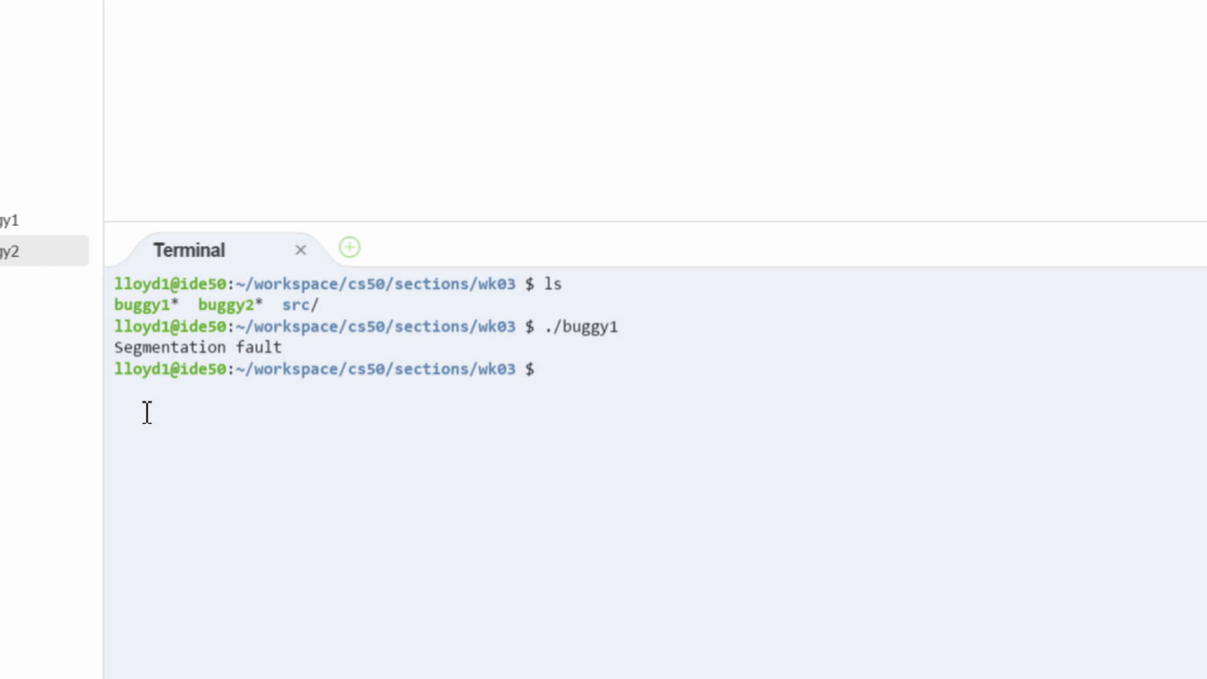
# - Clear the terminal and launch gdb on buggy1
pyautogui.hotkey('ctrl', 'l')
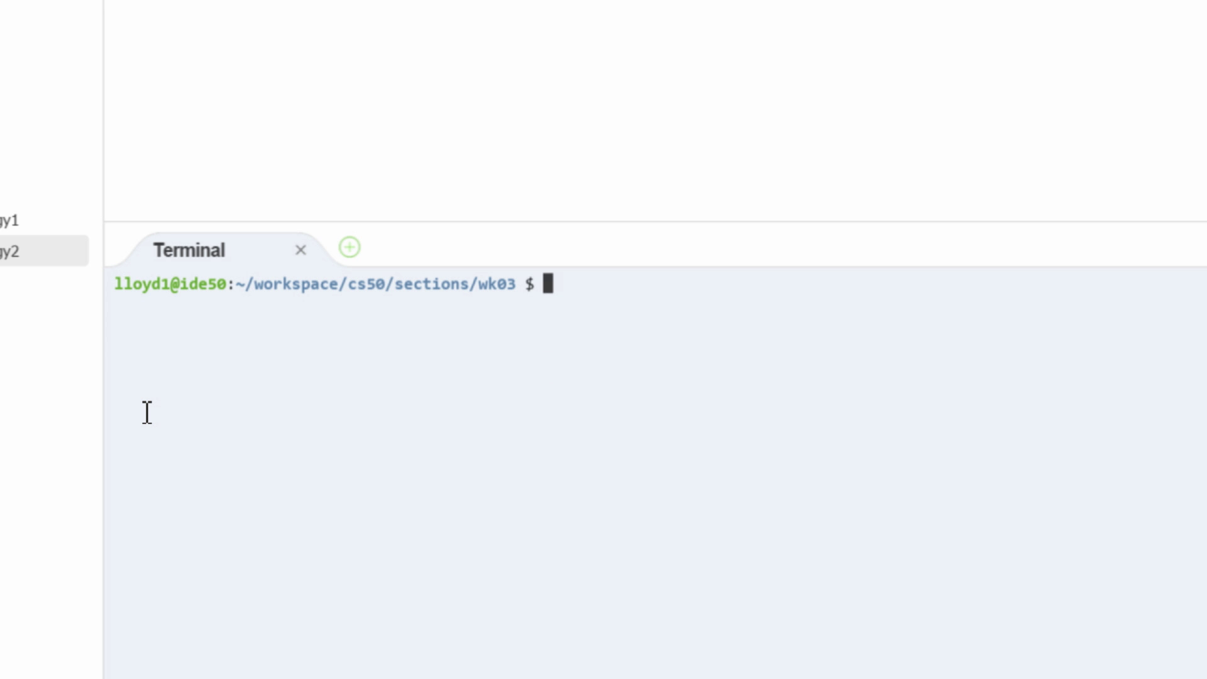
pyautogui.write('gdb')
pyautogui.write(' buggy')
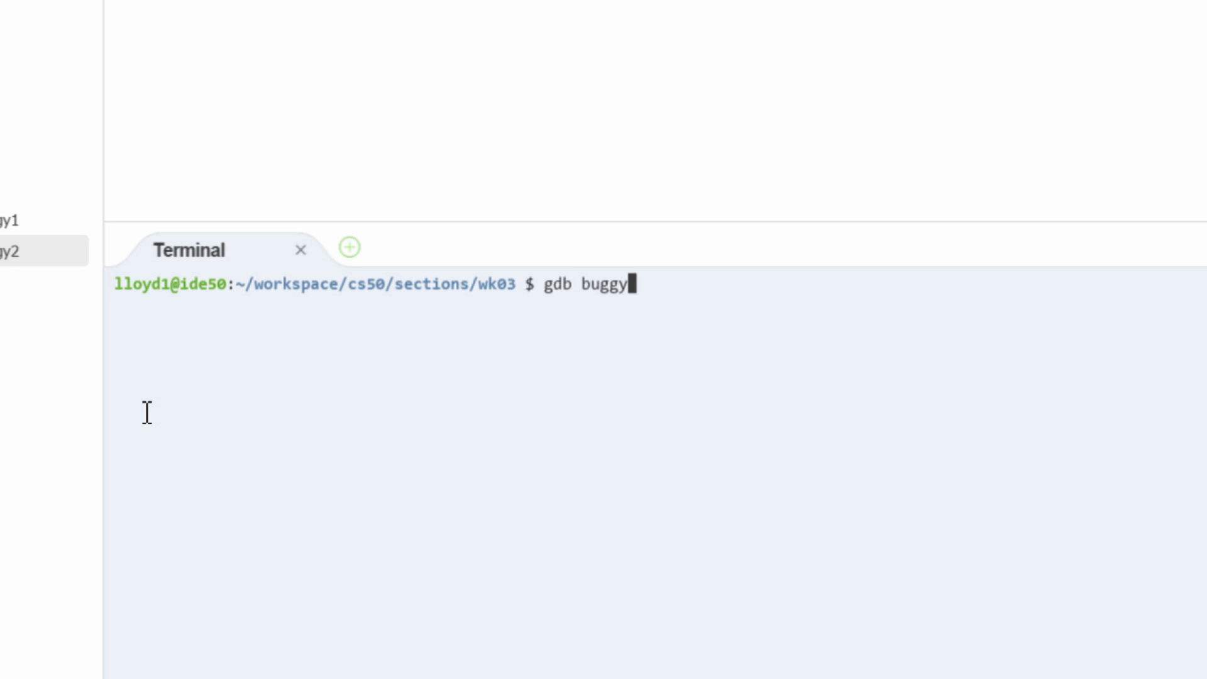
pyautogui.write('1')
pyautogui.press('Return')
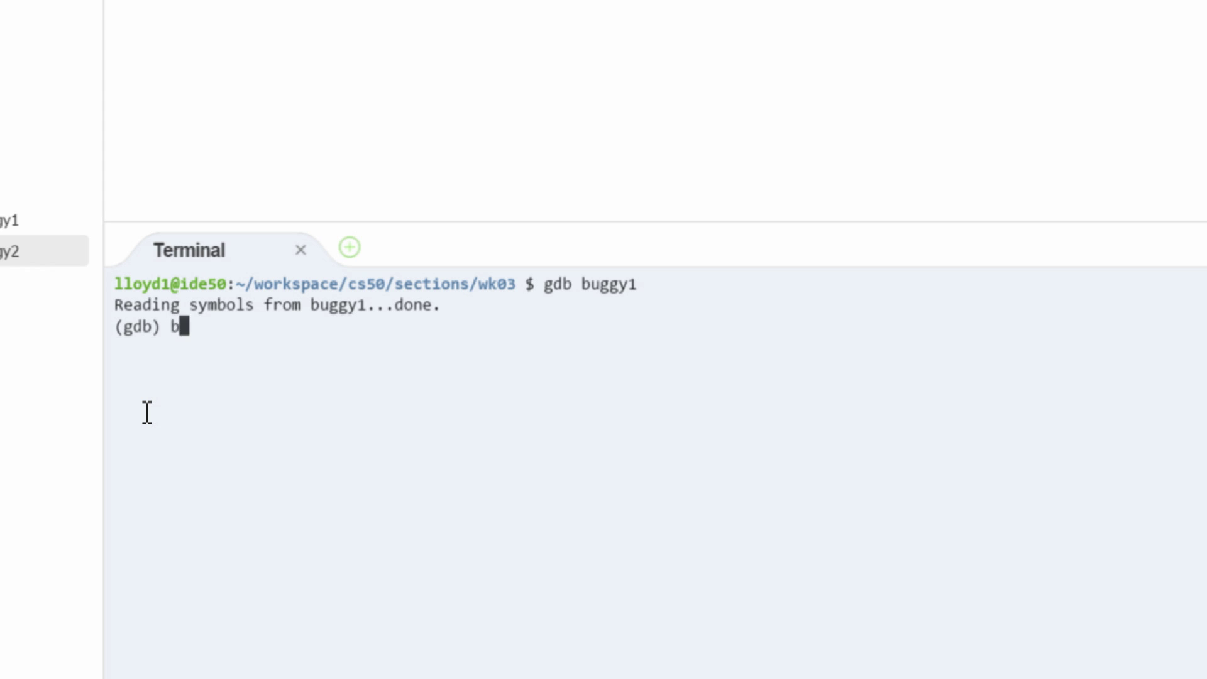
pyautogui.write('main')
# - Discard the partial commands and set a breakpoint at main (buggy1.c line 7)
pyautogui.press('BackSpace')
pyautogui.press('BackSpace')
pyautogui.press('BackSpace')
pyautogui.write('break main')
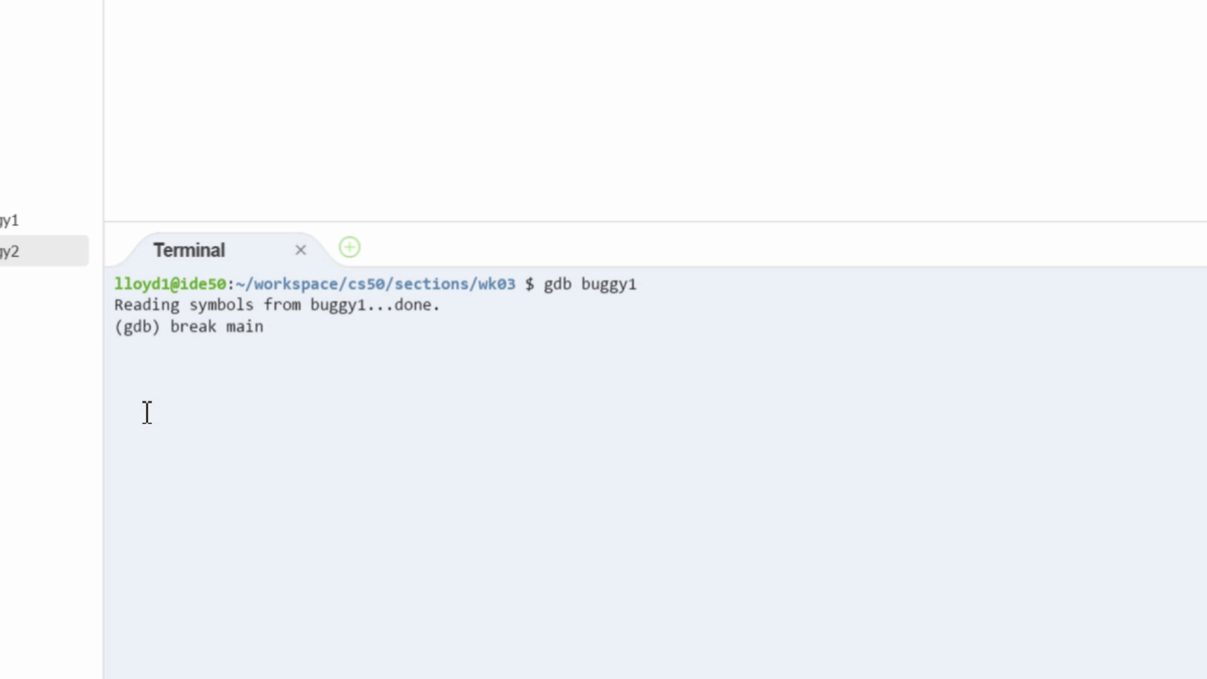
pyautogui.hotkey('ctrl', 'u')
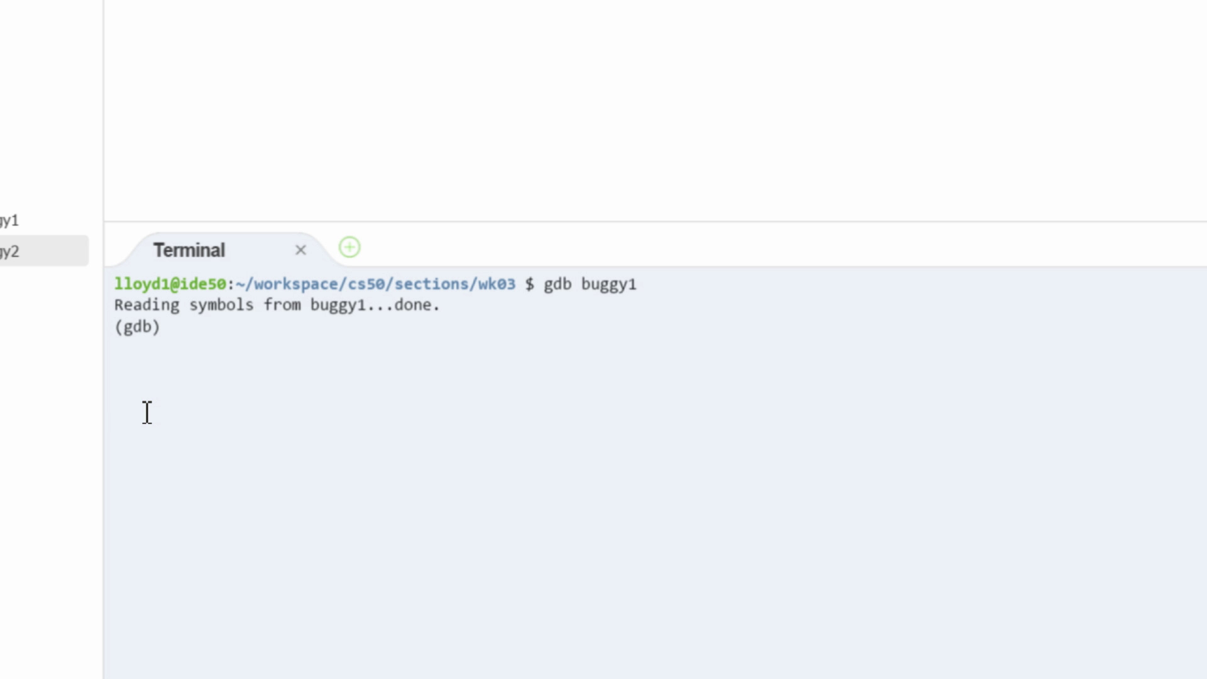
pyautogui.write('b main')
pyautogui.press('Return')
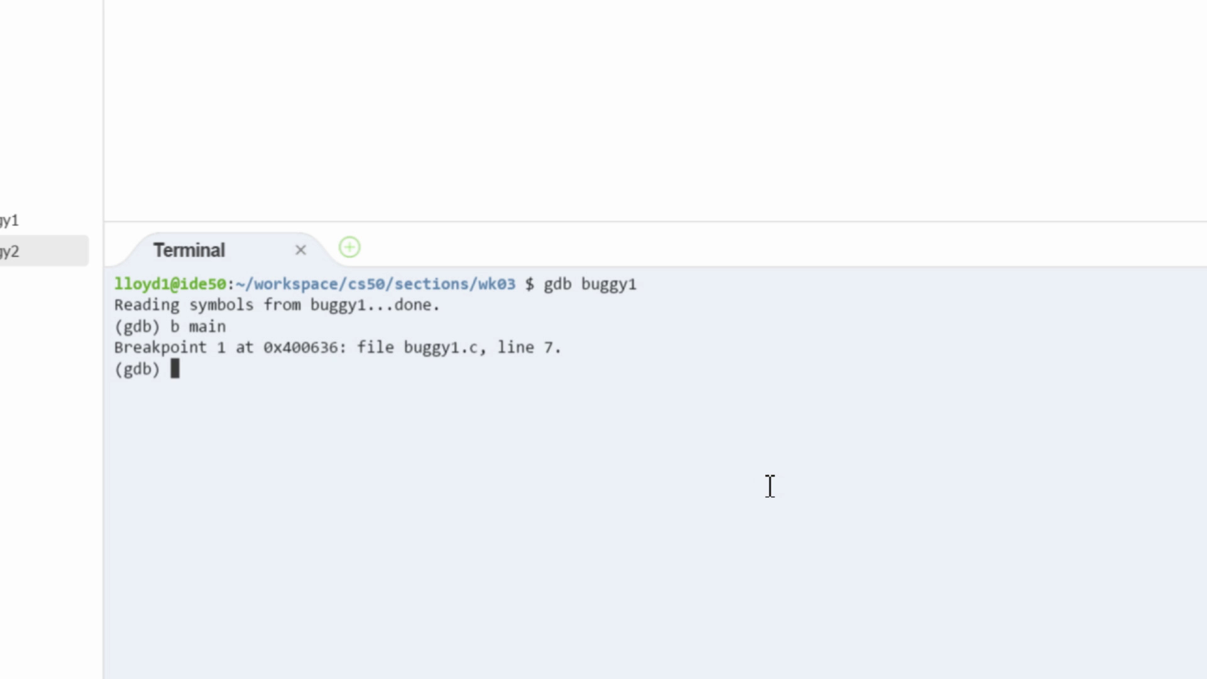
pyautogui.write('r')
# - Run buggy1 to the main breakpoint and check info locals, which reports no locals
pyautogui.press('Return')
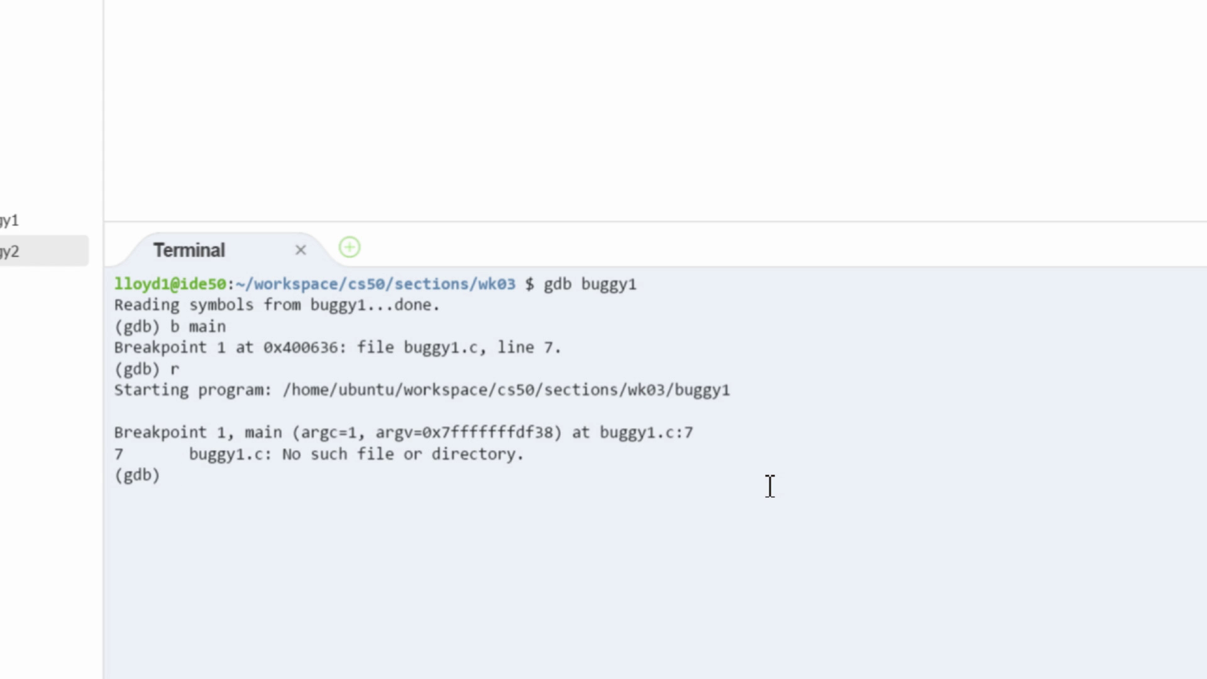
pyautogui.write('info locals')
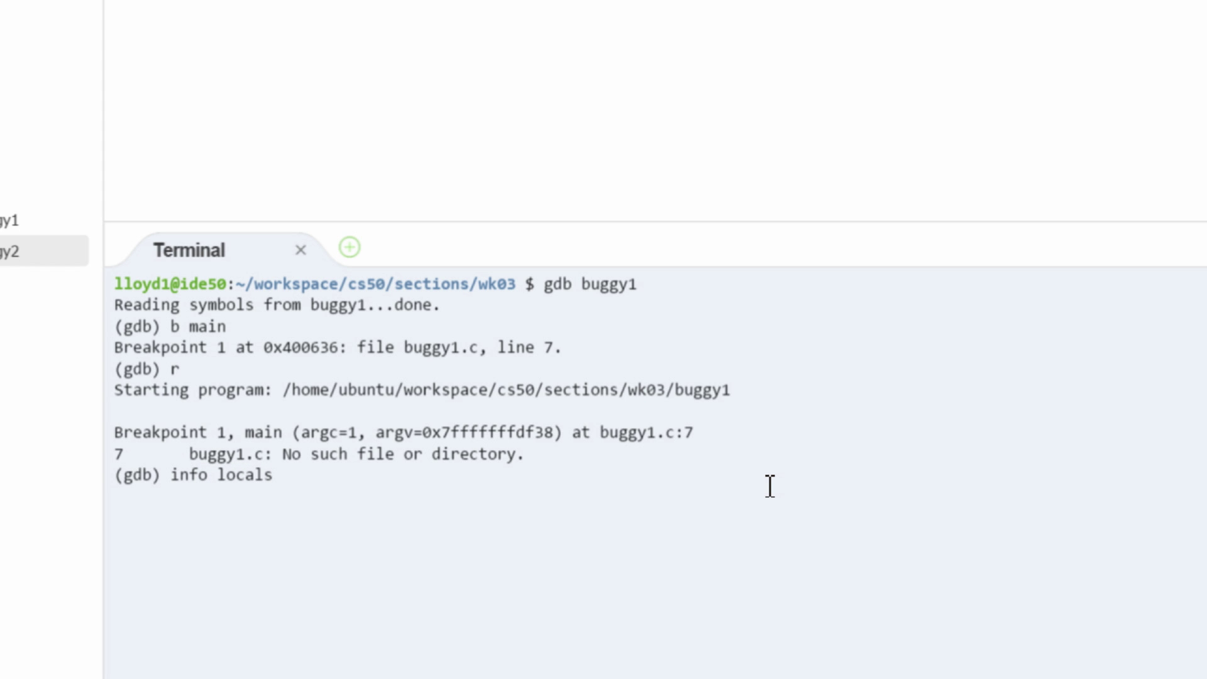
pyautogui.press('Return')
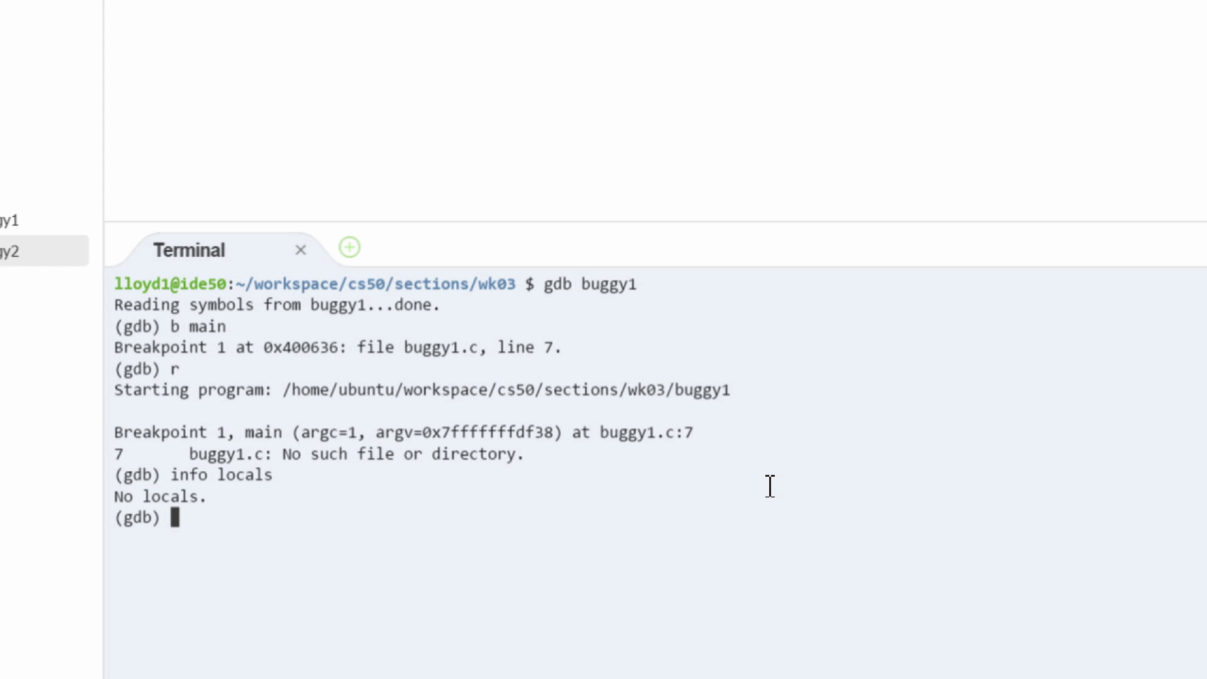
pyautogui.write('n')
# - Step one line into the strcmp segfault and highlight 'strcmp' in __strcmp_sse2_unaligned
pyautogui.press('Return')
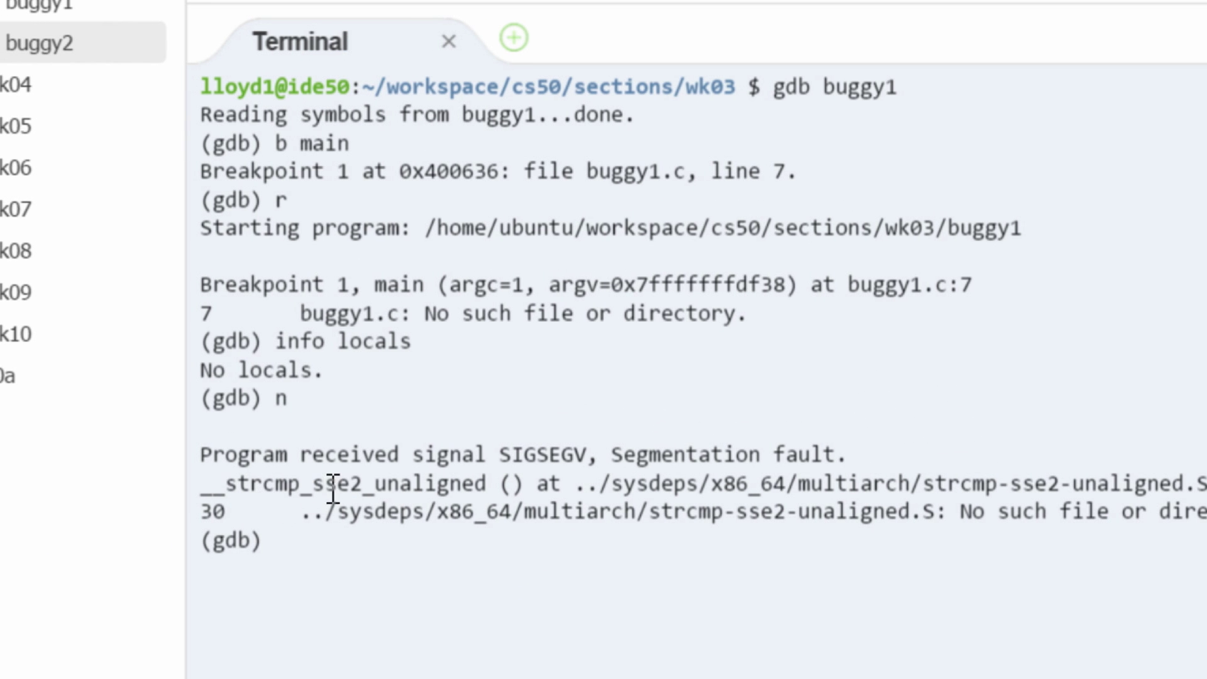
pyautogui.moveTo(296, 454)
pyautogui.mouseDown()
pyautogui.moveTo(305, 483)
pyautogui.moveTo(265, 453)
pyautogui.moveTo(222, 495)
pyautogui.mouseUp()
pyautogui.click(311, 479)
pyautogui.click(265, 472)
pyautogui.moveTo(311, 483); pyautogui.dragTo(212, 483)
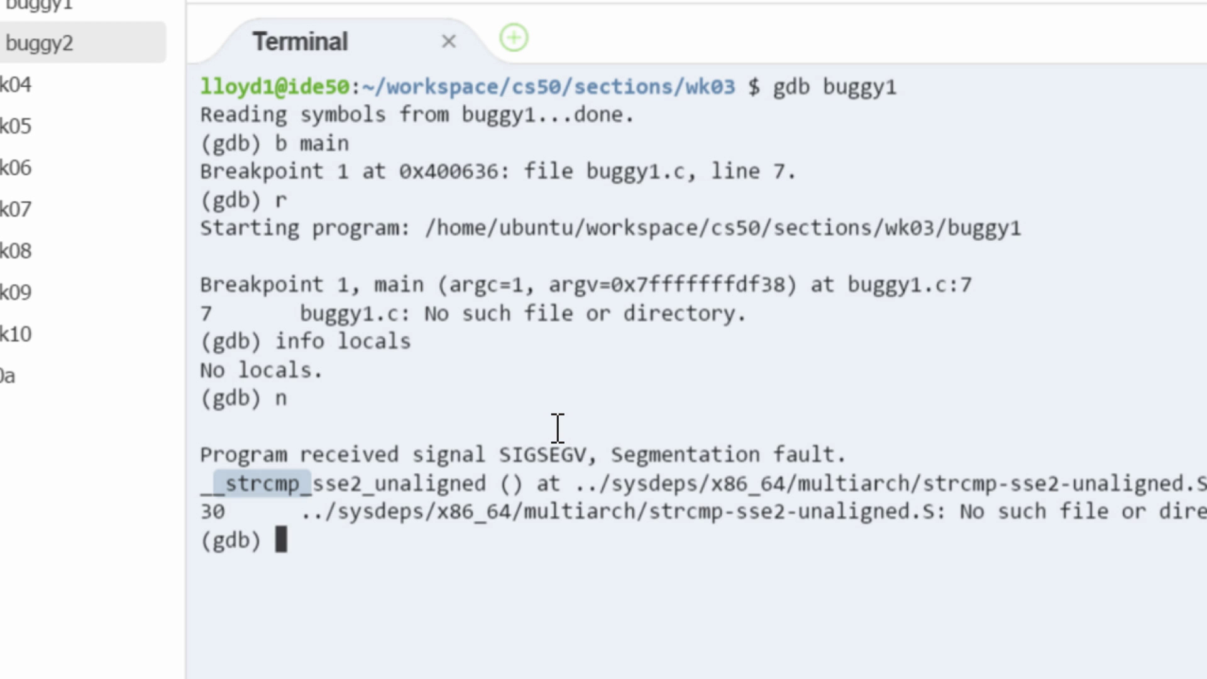
# - Step again so buggy1 terminates with SIGSEGV and no longer exists
pyautogui.click(460, 567)
pyautogui.write('n')
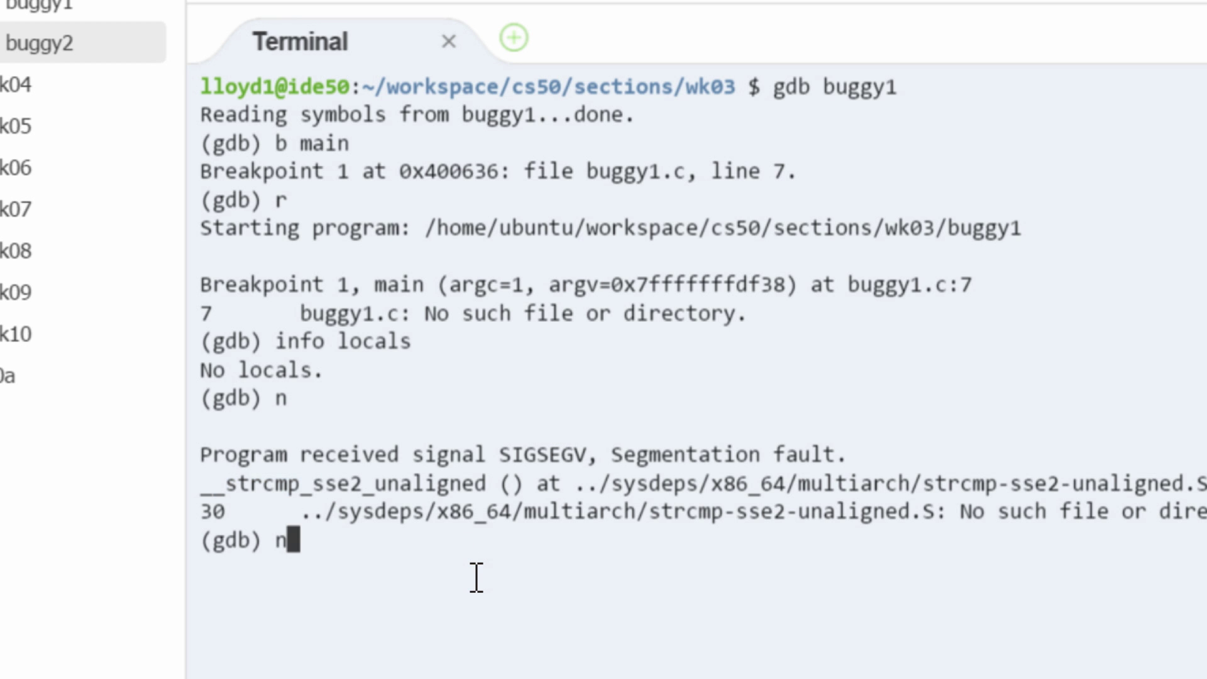
pyautogui.press('Return')
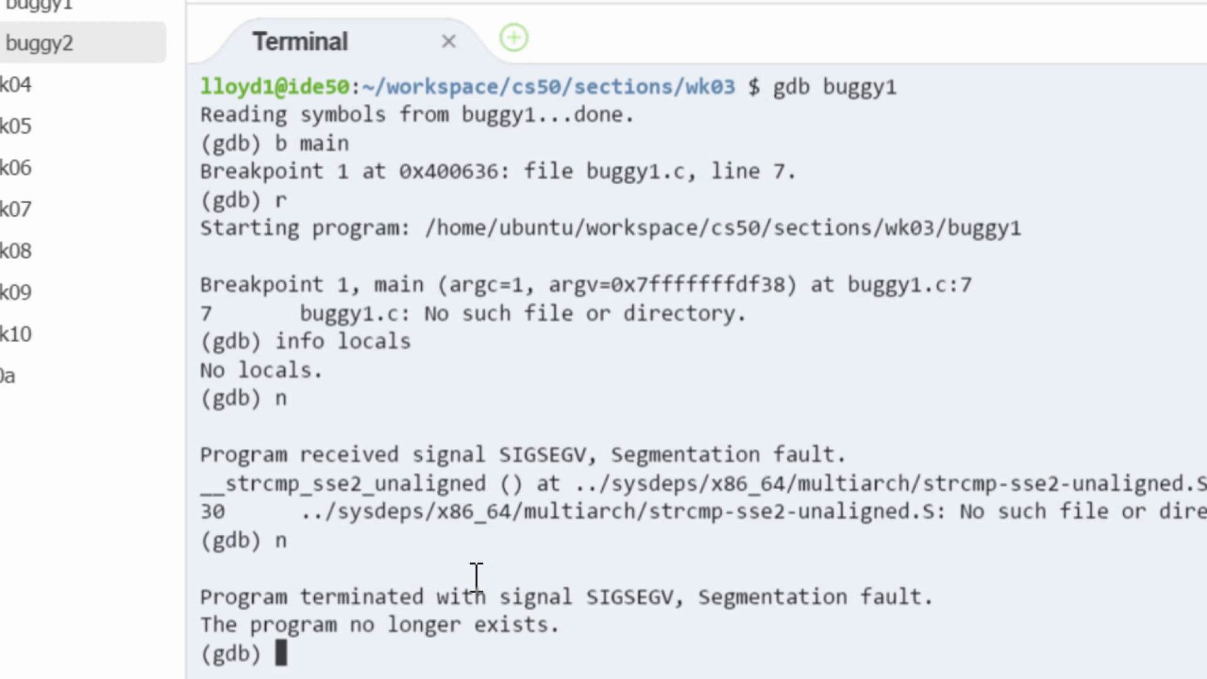
# - Quit gdb and run buggy1 with 'hello, world', printing 'You figured it out!'
pyautogui.hotkey('ctrl', 'l')
pyautogui.write('q')
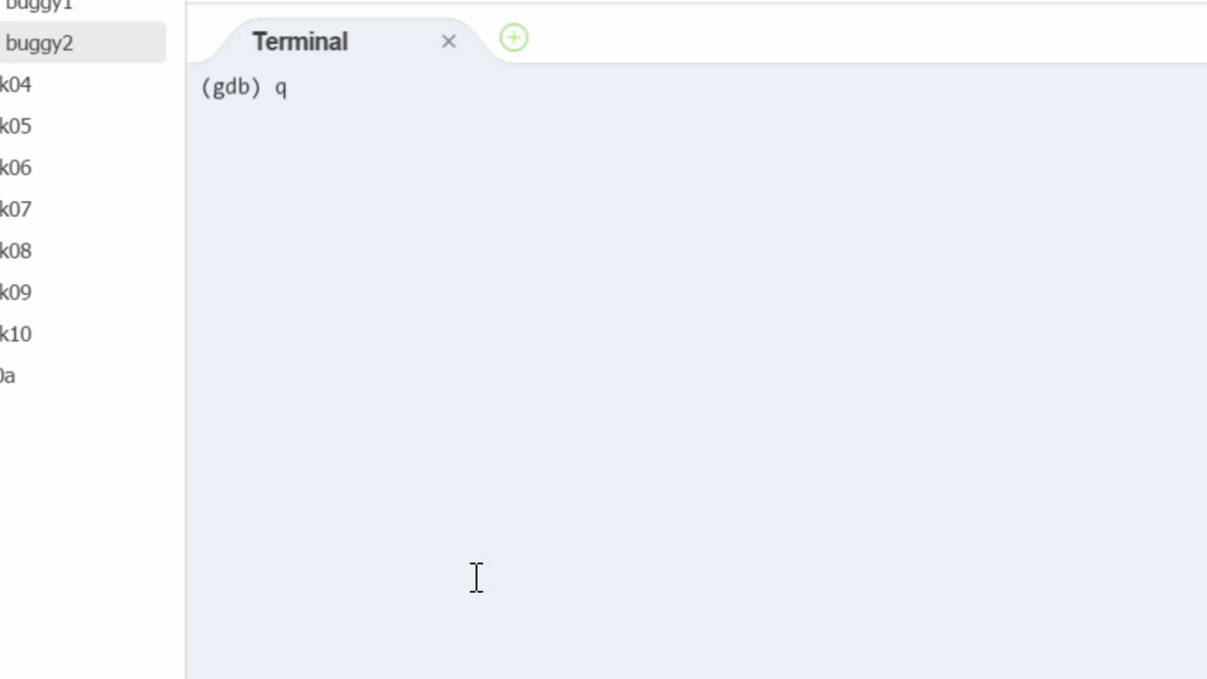
pyautogui.press('Return')
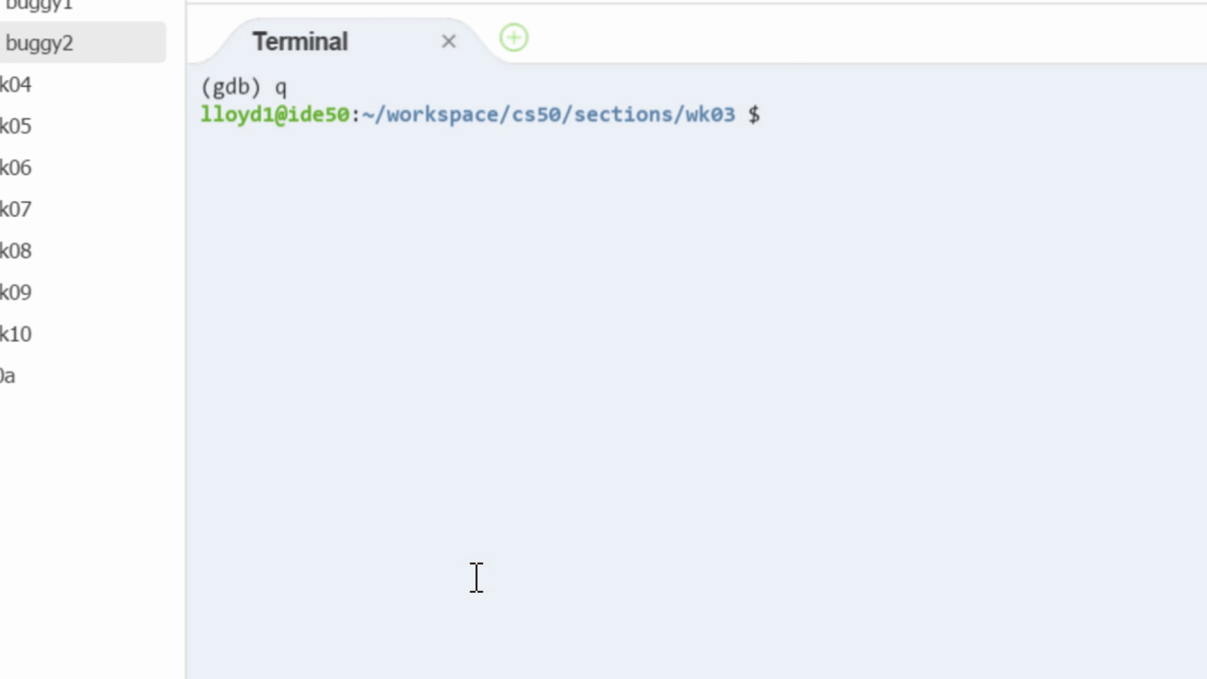
pyautogui.write('./')
pyautogui.write('buggy1 "')
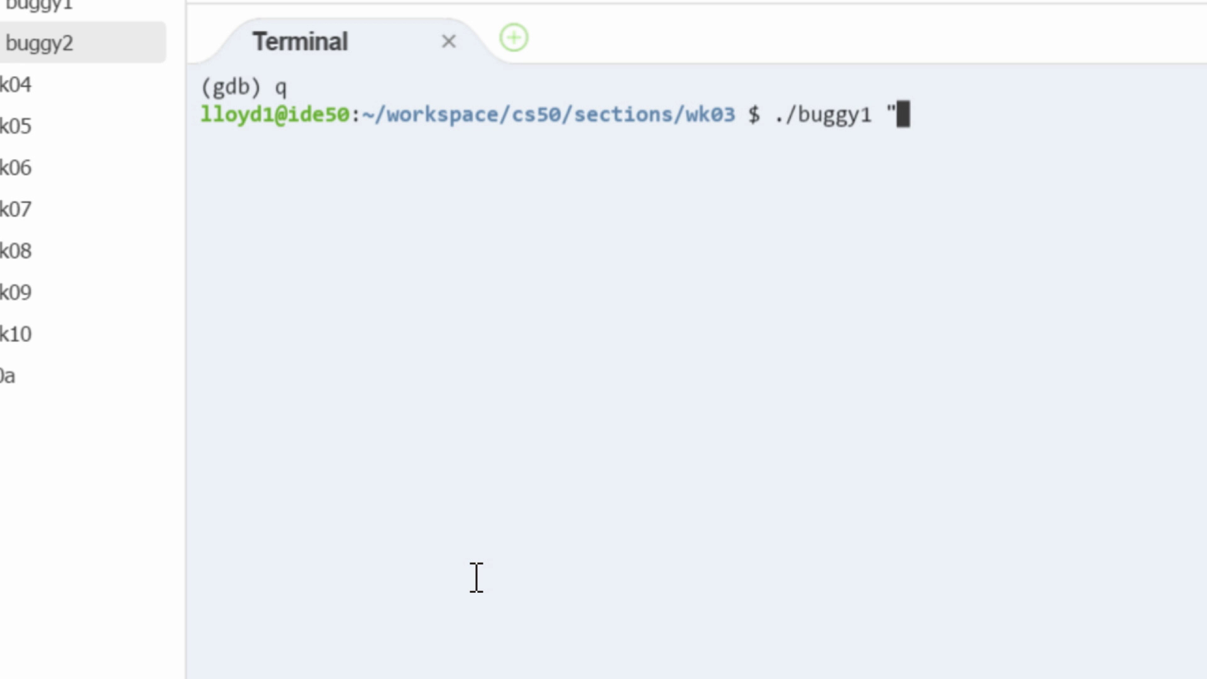
pyautogui.write('hello, world')
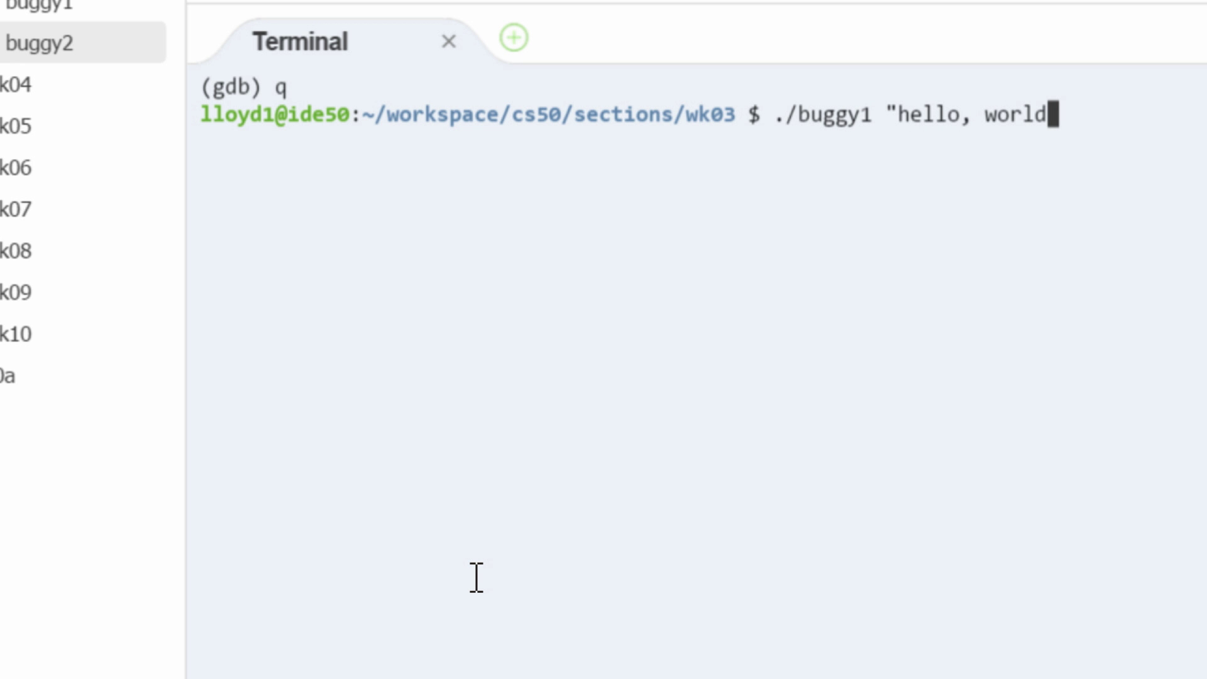
pyautogui.write('"')
pyautogui.press('Return')
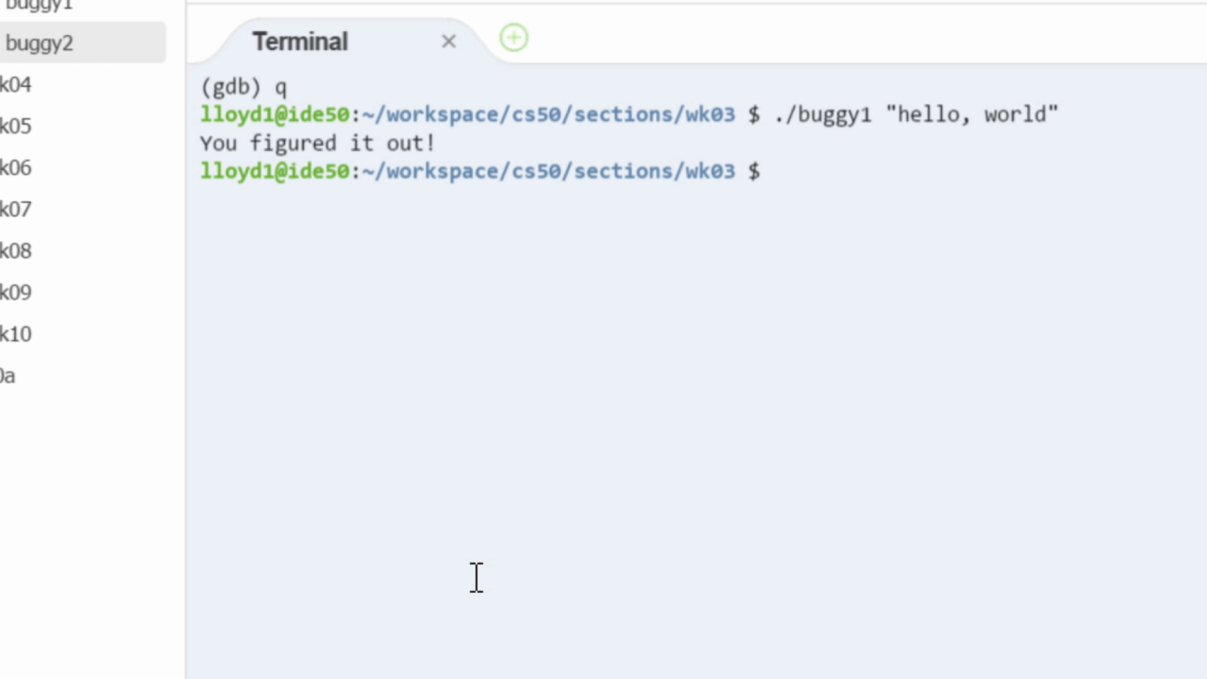